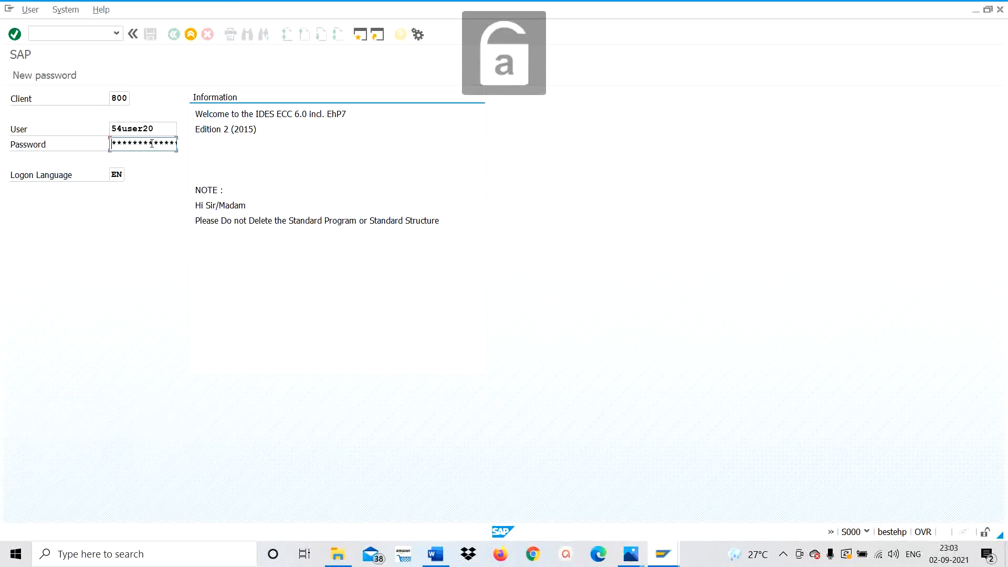
Enter the account password and log on to client 800
{"action": "type", "text": "*"}
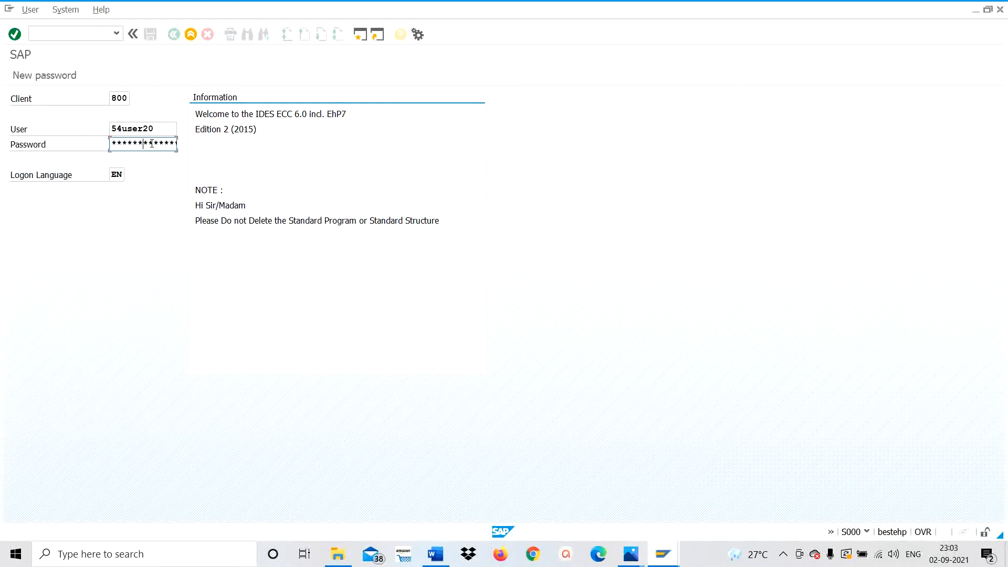
{"action": "key", "text": "Return"}
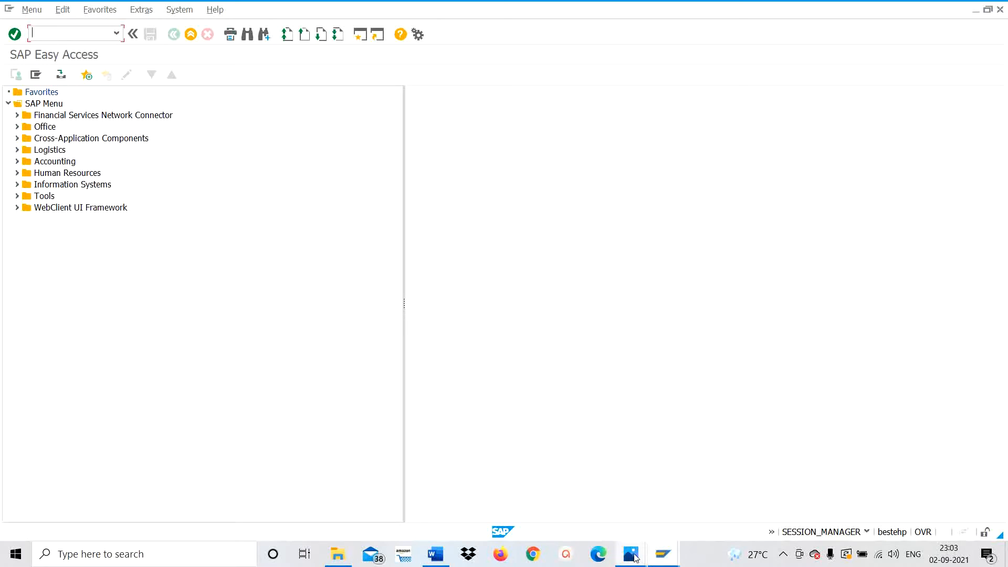
Switch to K.png in Photos to read the list of enterprise structure transaction codes, and return to SAP Easy Access
{"action": "mouse_move", "coordinate": [636, 558]}
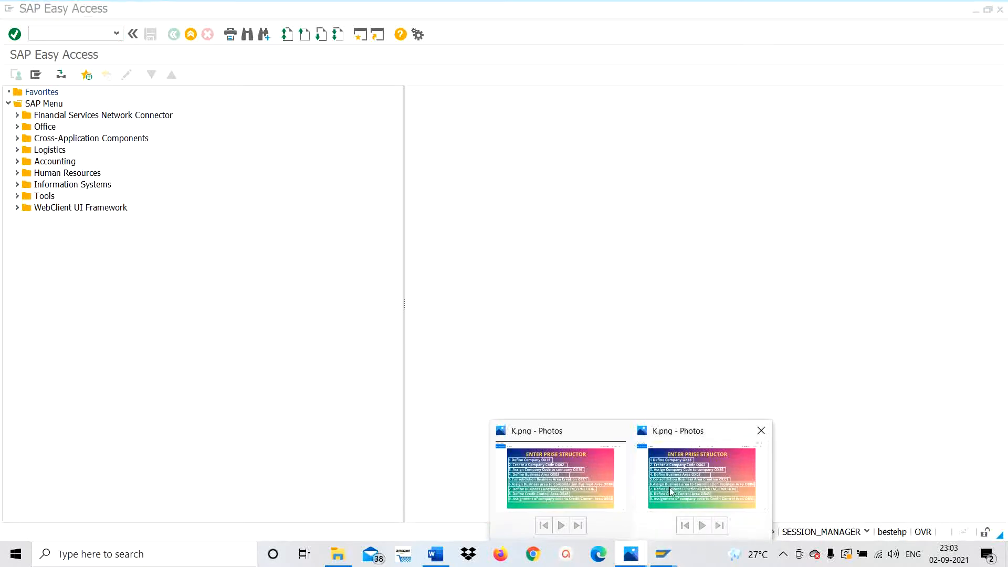
{"action": "left_click", "coordinate": [585, 480]}
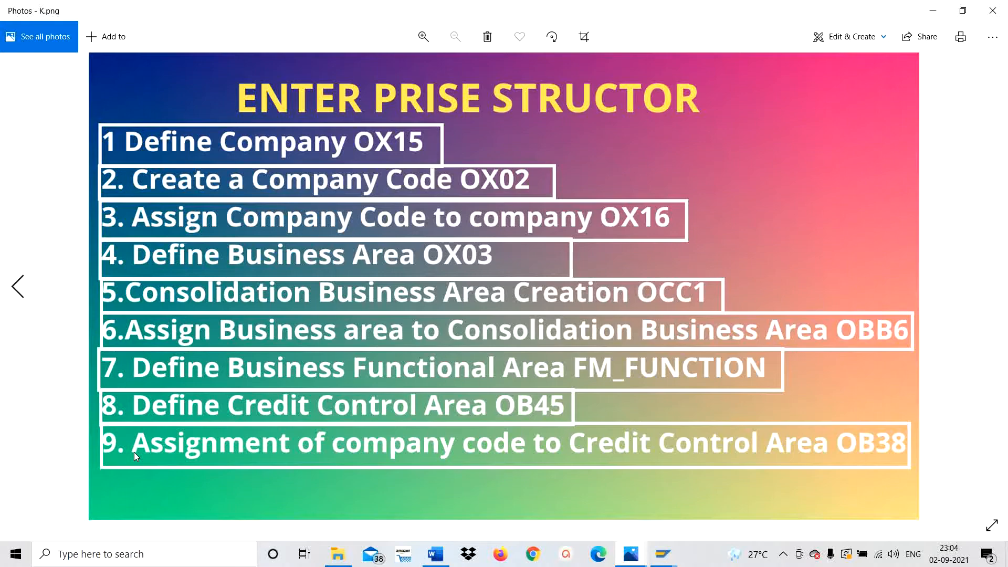
{"action": "mouse_move", "coordinate": [664, 551]}
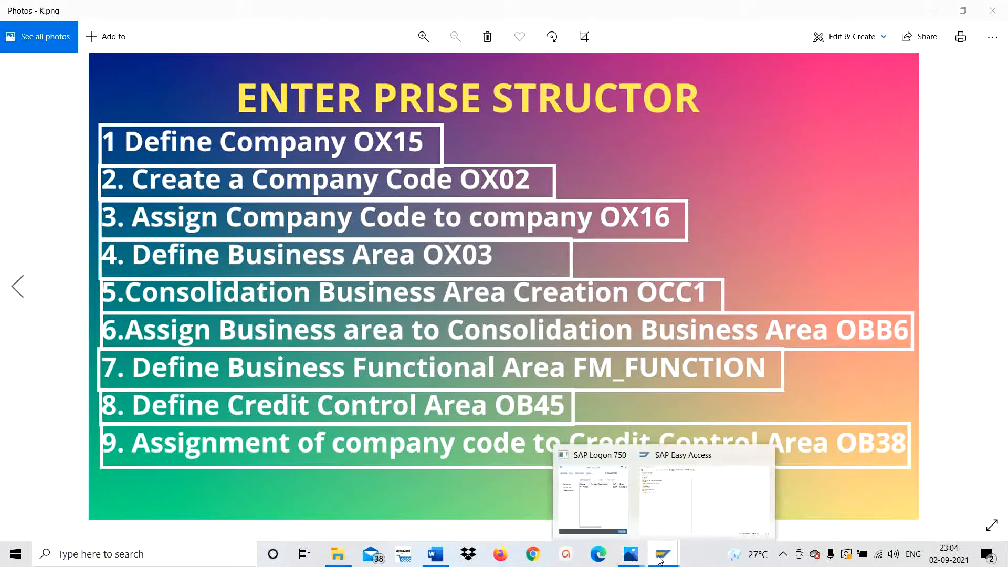
{"action": "left_click", "coordinate": [708, 461]}
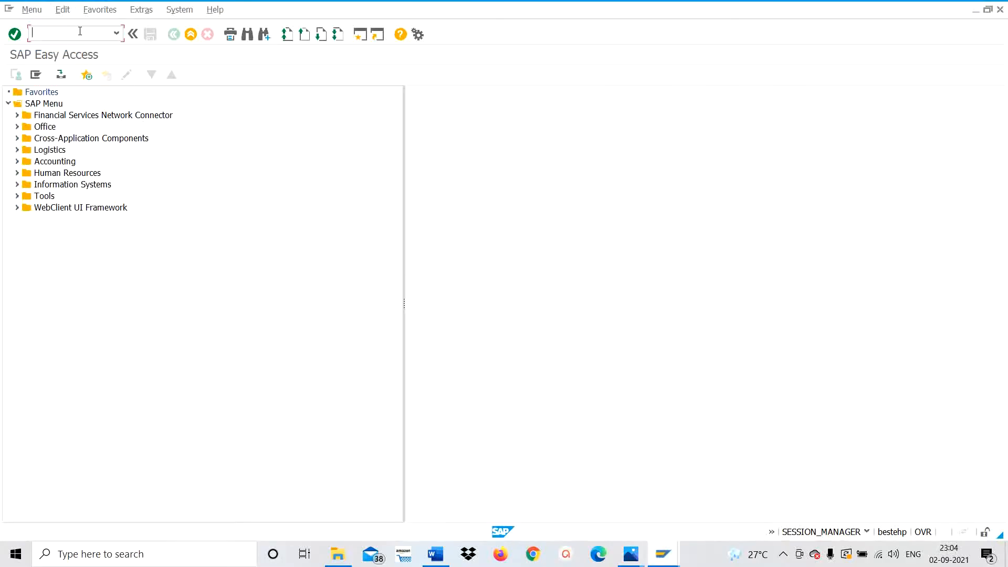
Open transaction OB38 for assigning company codes to credit control areas
{"action": "type", "text": "o"}
{"action": "key", "text": "Caps_Lock"}
{"action": "key", "text": "BackSpace"}
{"action": "type", "text": "OB"}
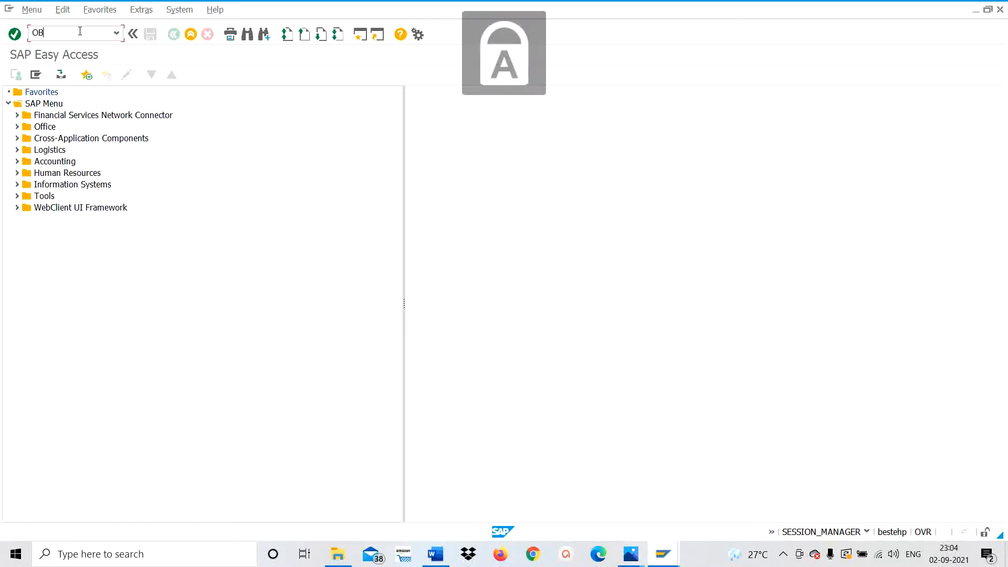
{"action": "type", "text": "38"}
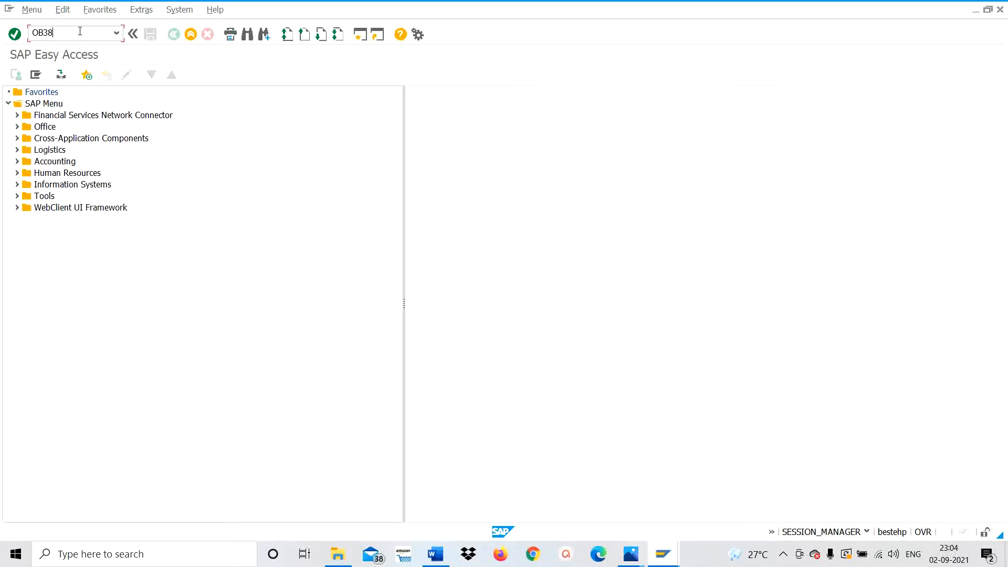
{"action": "key", "text": "Return"}
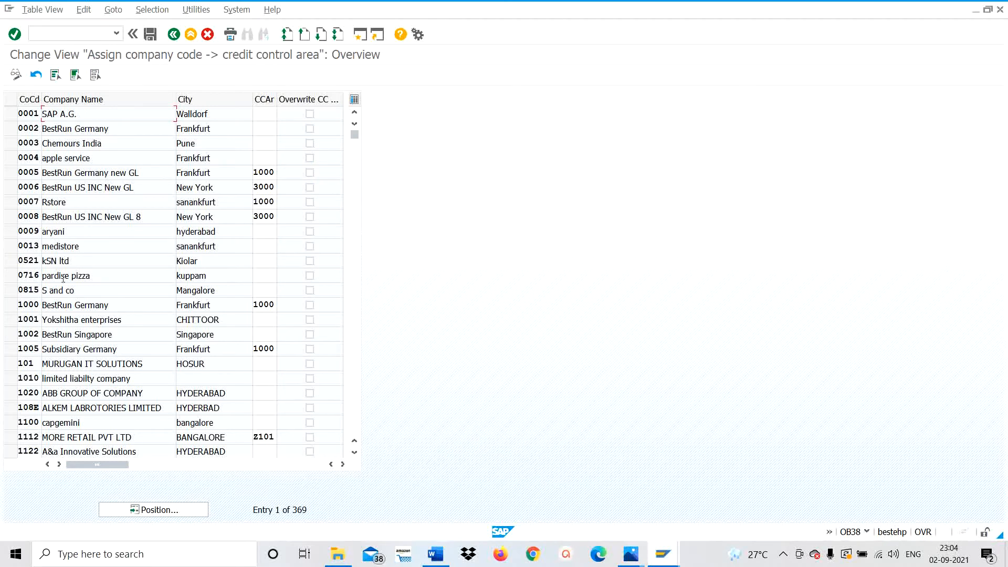
Position the company code list on entry BINF
{"action": "left_click", "coordinate": [163, 510]}
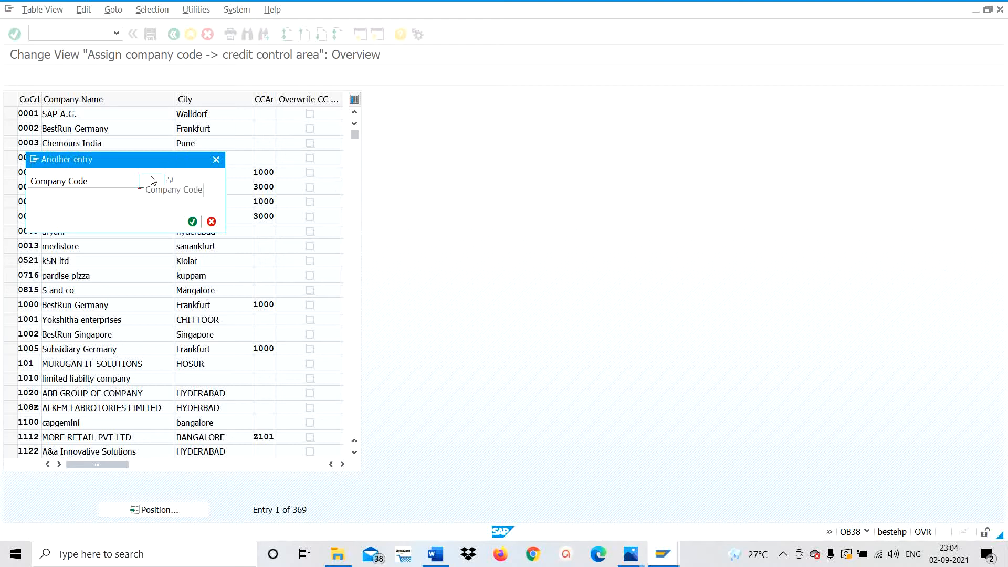
{"action": "type", "text": "BIN"}
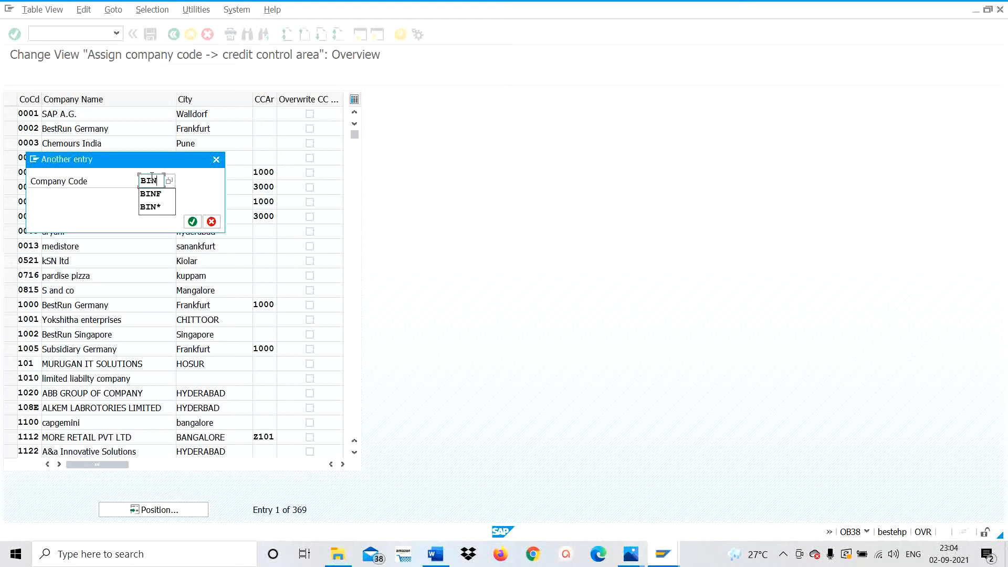
{"action": "type", "text": "F"}
{"action": "key", "text": "Return"}
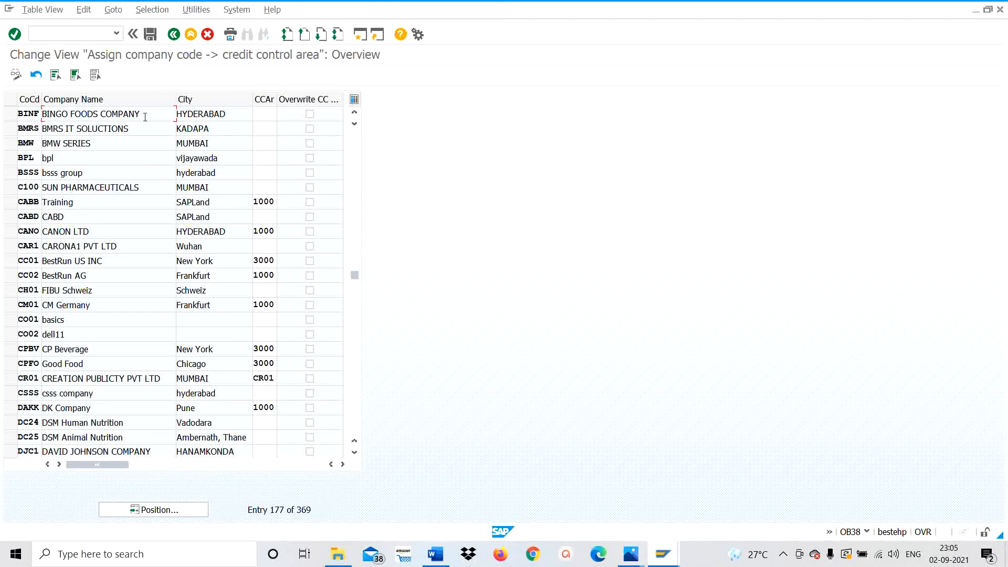
Find credit control area BINC in the list of possible values and assign it to company code BINF
{"action": "left_click", "coordinate": [266, 112]}
{"action": "left_click", "coordinate": [283, 115]}
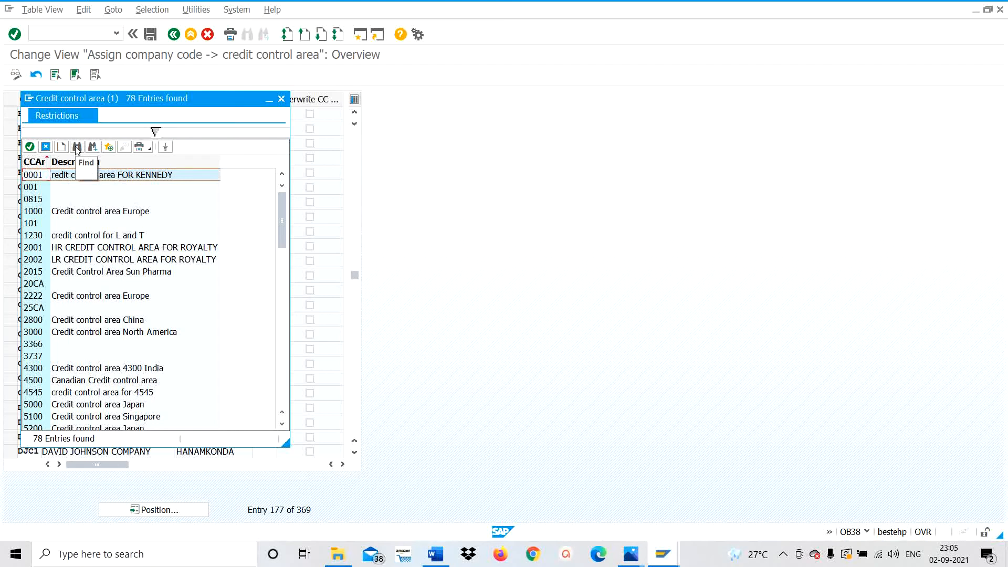
{"action": "left_click", "coordinate": [77, 147]}
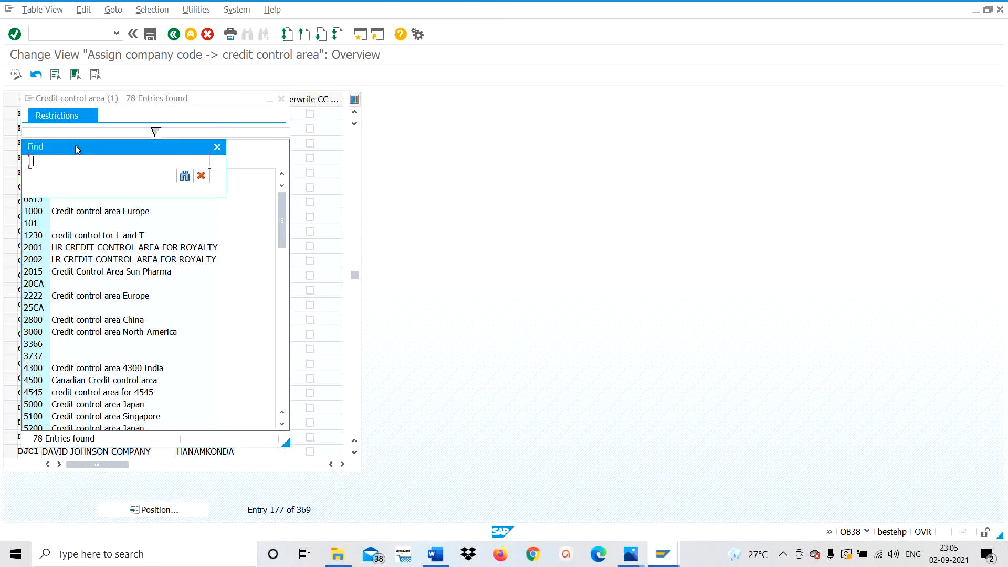
{"action": "type", "text": "BINC"}
{"action": "key", "text": "Return"}
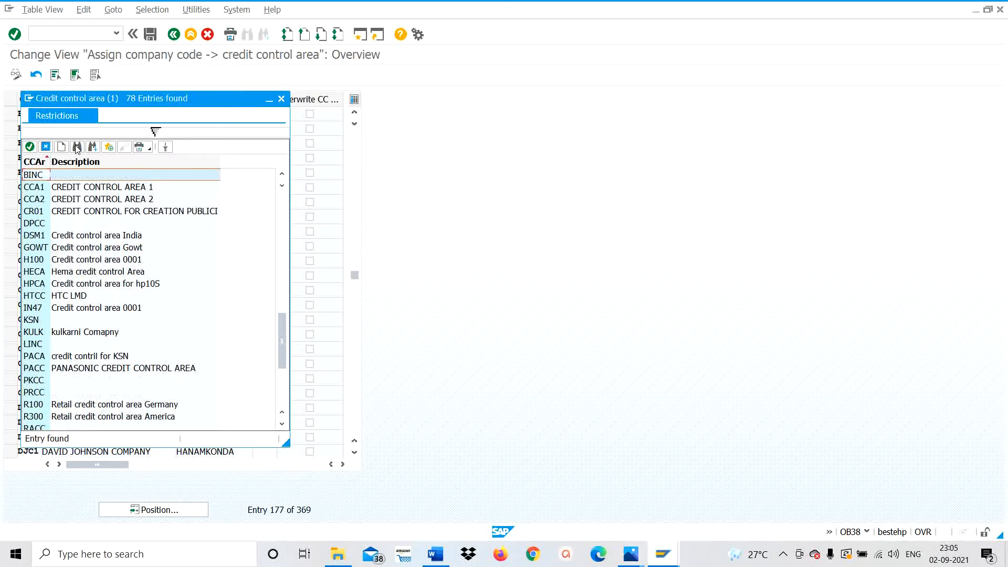
{"action": "double_click", "coordinate": [65, 177]}
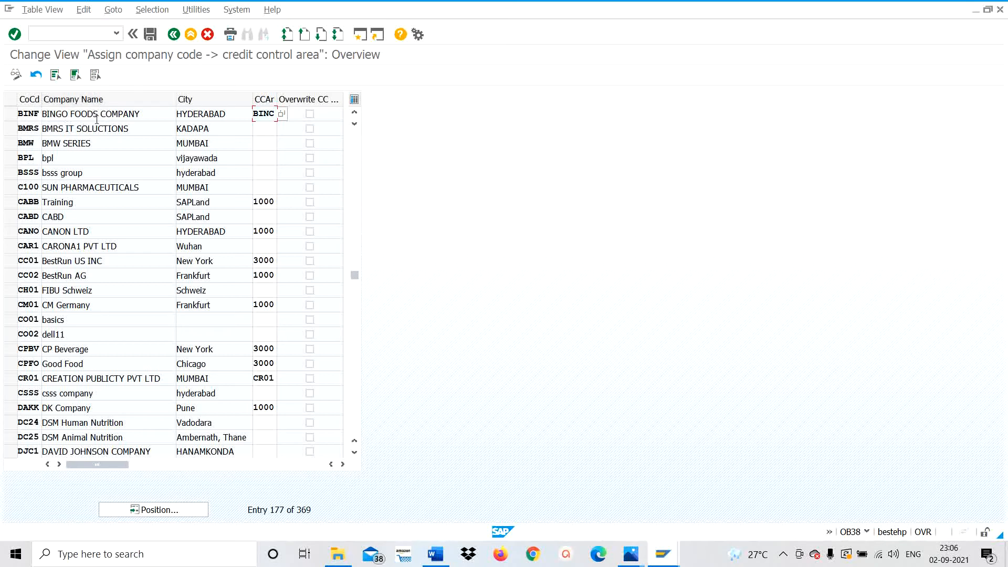
Switch to K.png in Photos to check the credit control area steps, and return to the assignment table in SAP
{"action": "left_click", "coordinate": [226, 113]}
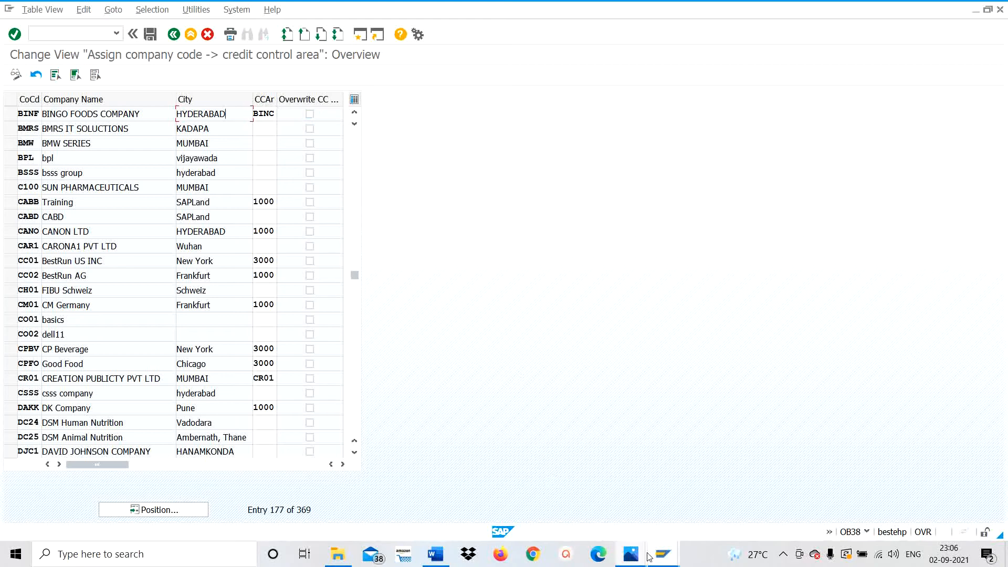
{"action": "mouse_move", "coordinate": [639, 558]}
{"action": "left_click", "coordinate": [681, 499]}
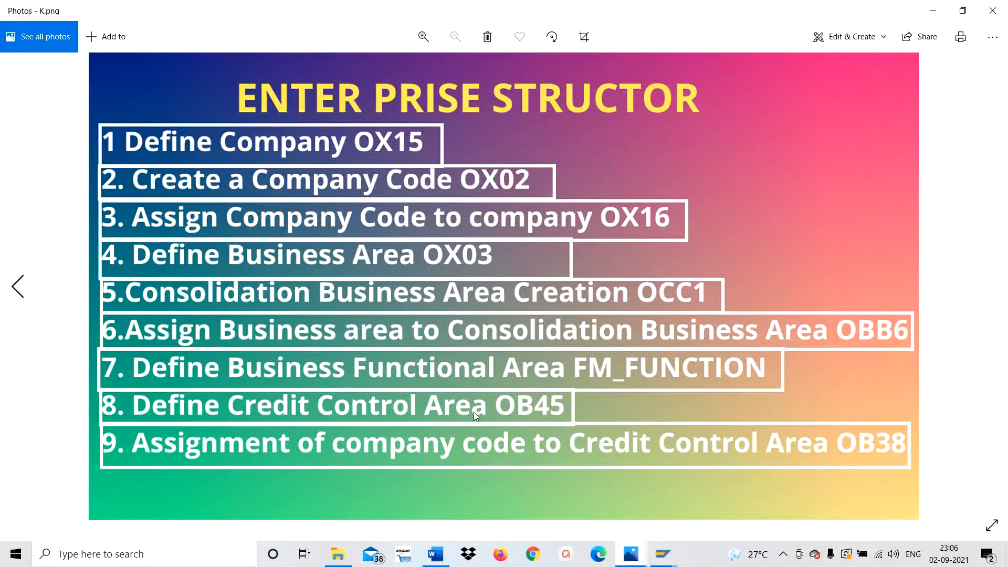
{"action": "left_click", "coordinate": [933, 10]}
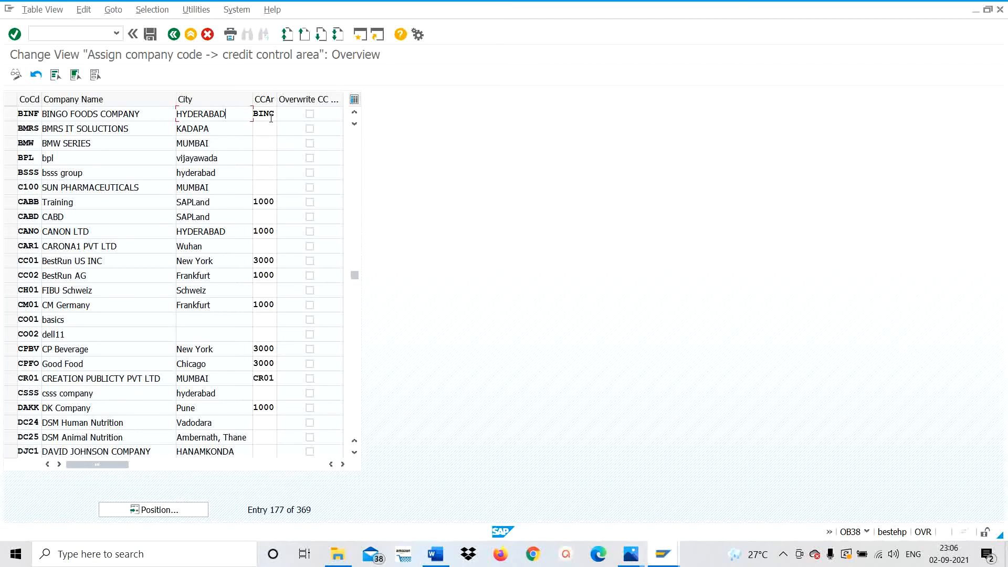
Re-enter BINC as the credit control area of company code BINF and save the assignment under customizing request DPKK901049
{"action": "left_click", "coordinate": [273, 114]}
{"action": "key", "text": "BackSpace"}
{"action": "key", "text": "BackSpace"}
{"action": "key", "text": "BackSpace"}
{"action": "key", "text": "BackSpace"}
{"action": "type", "text": "BINC"}
{"action": "left_click", "coordinate": [150, 34]}
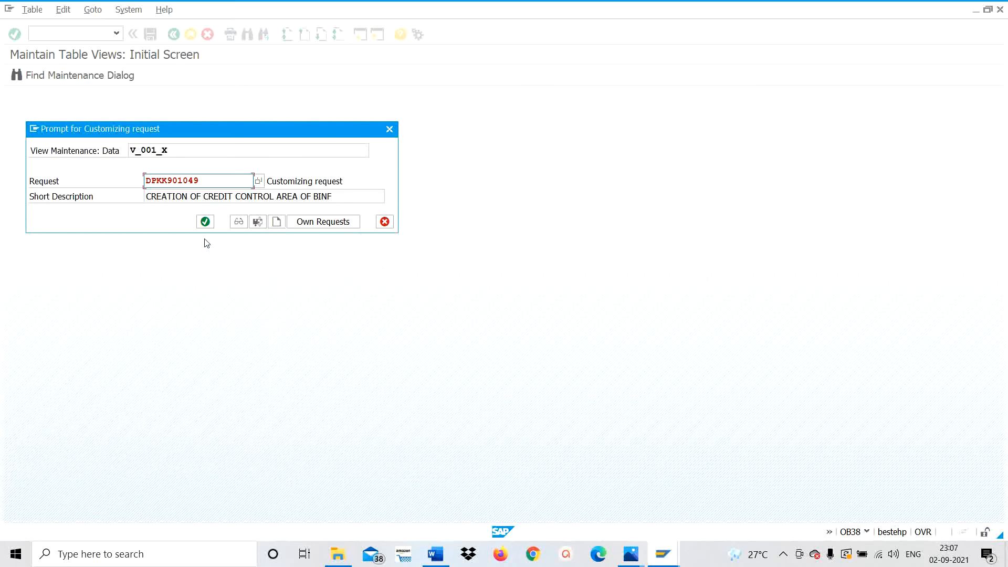
{"action": "left_click", "coordinate": [206, 222]}
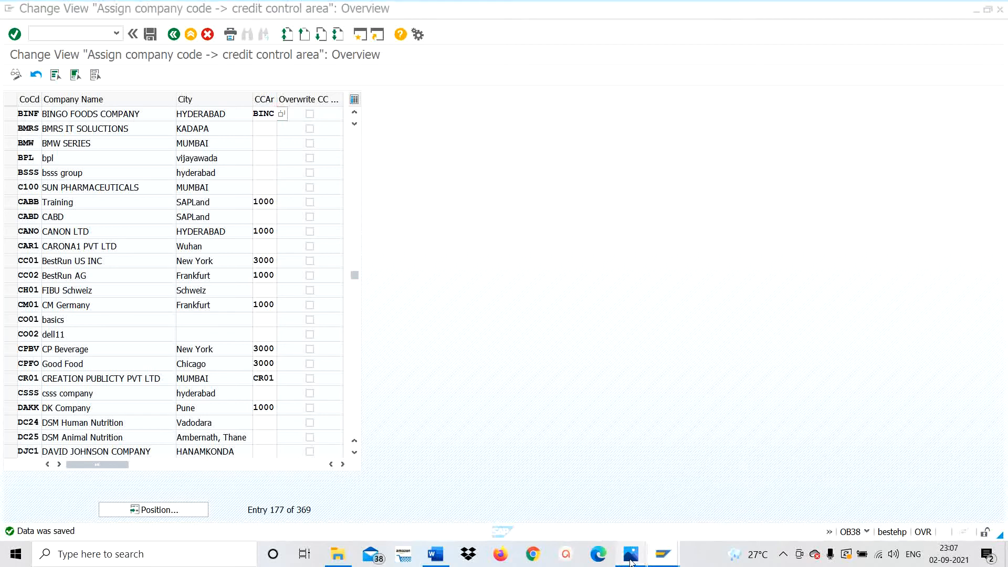
Switch to K.png in Photos to review the completed enterprise structure steps
{"action": "mouse_move", "coordinate": [630, 554]}
{"action": "left_click", "coordinate": [574, 479]}
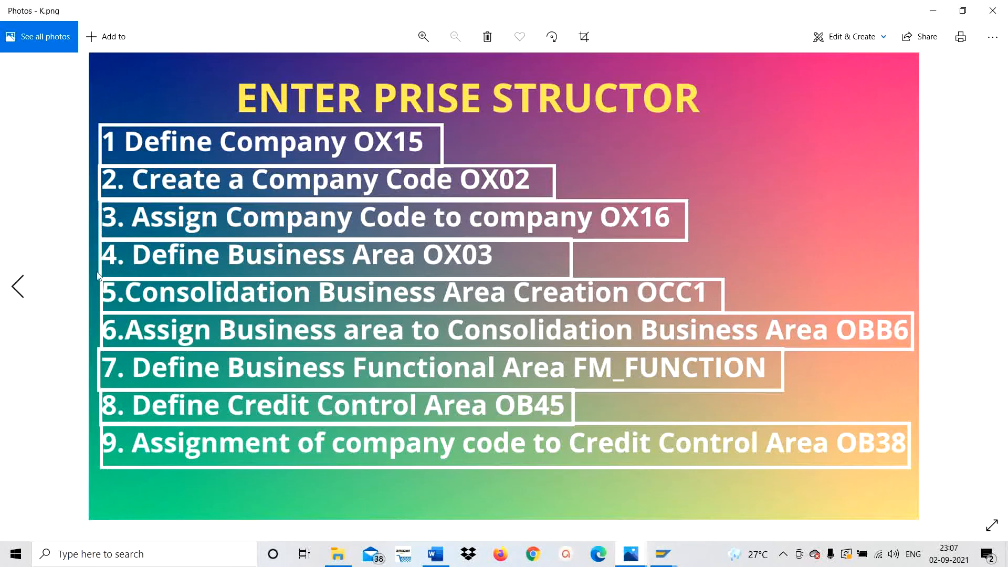